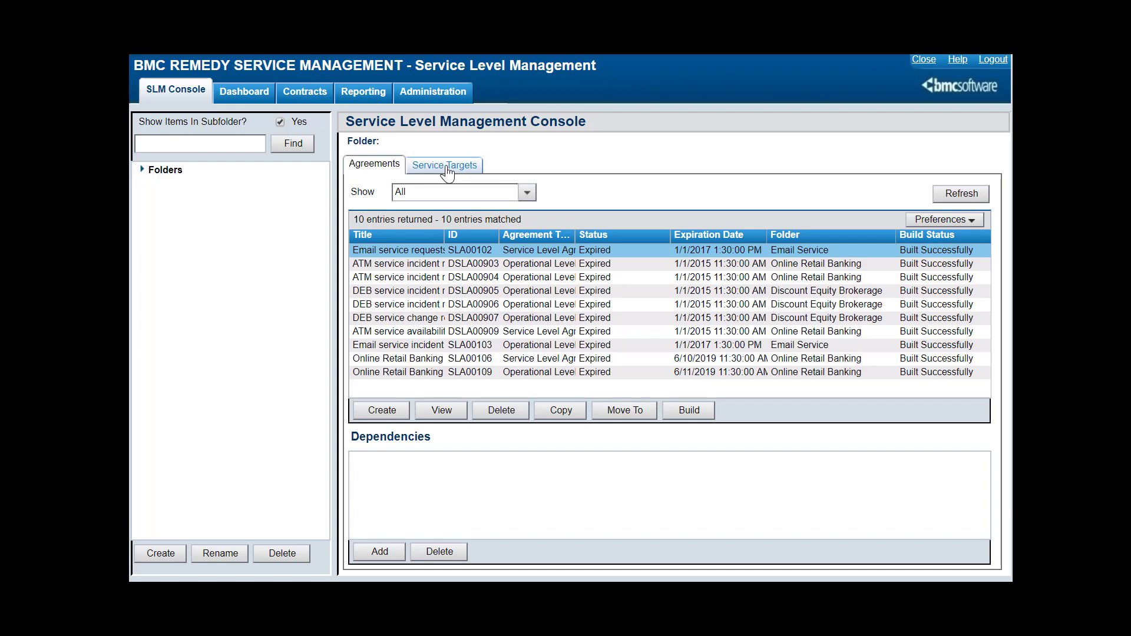
From the Service Targets list, launch the Service Target Wizard for a new target.
{"action": "left_click", "coordinate": [446, 166]}
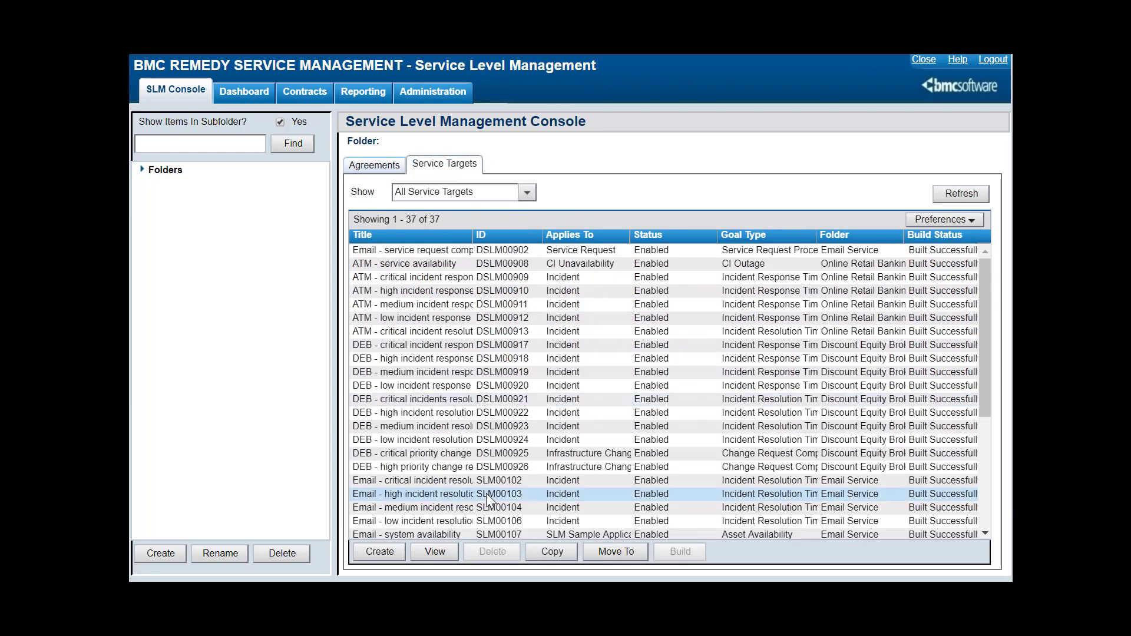
{"action": "left_click", "coordinate": [380, 552]}
Title the target 'Incident Response', applying to Incident with goal type Incident Response Time.
{"action": "left_click", "coordinate": [145, 288]}
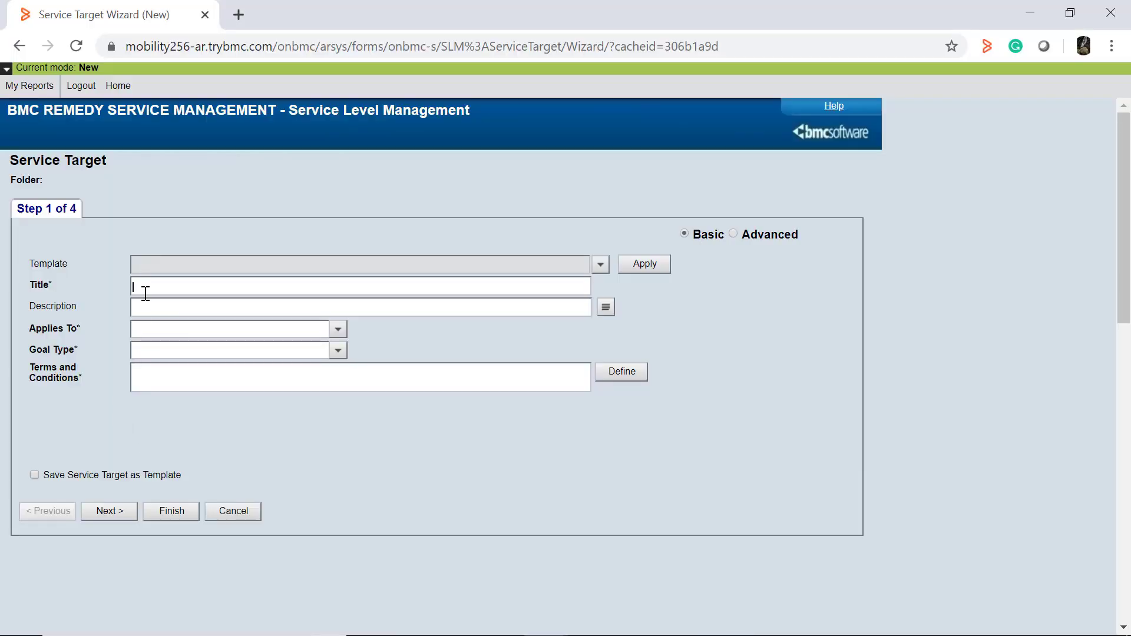
{"action": "type", "text": "Incident Response"}
{"action": "left_click", "coordinate": [336, 331]}
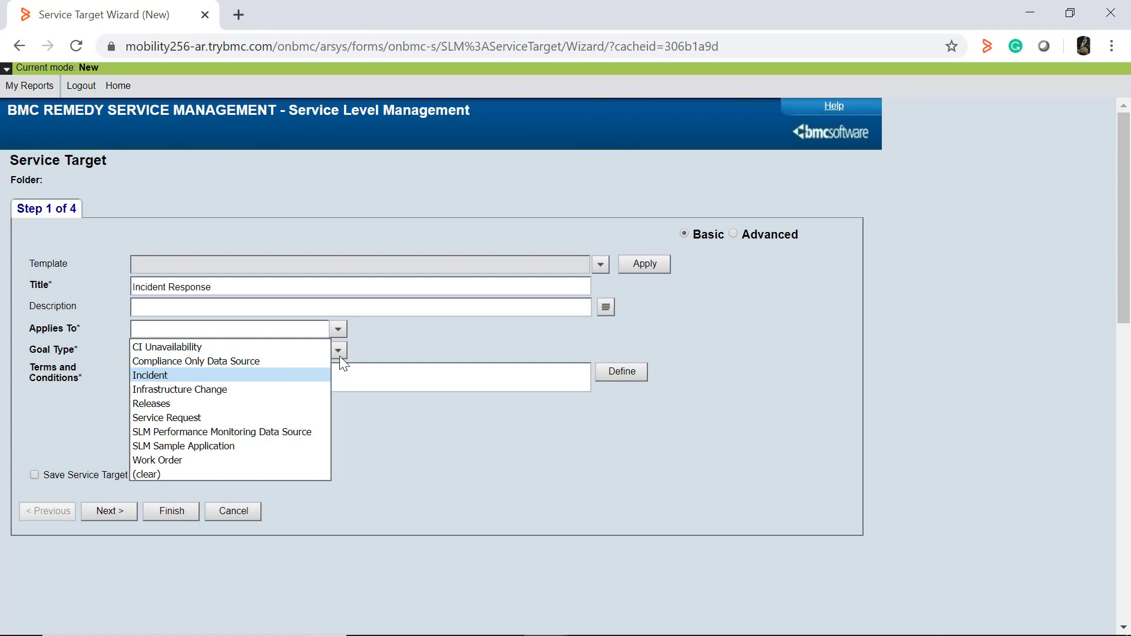
{"action": "key", "text": "Return"}
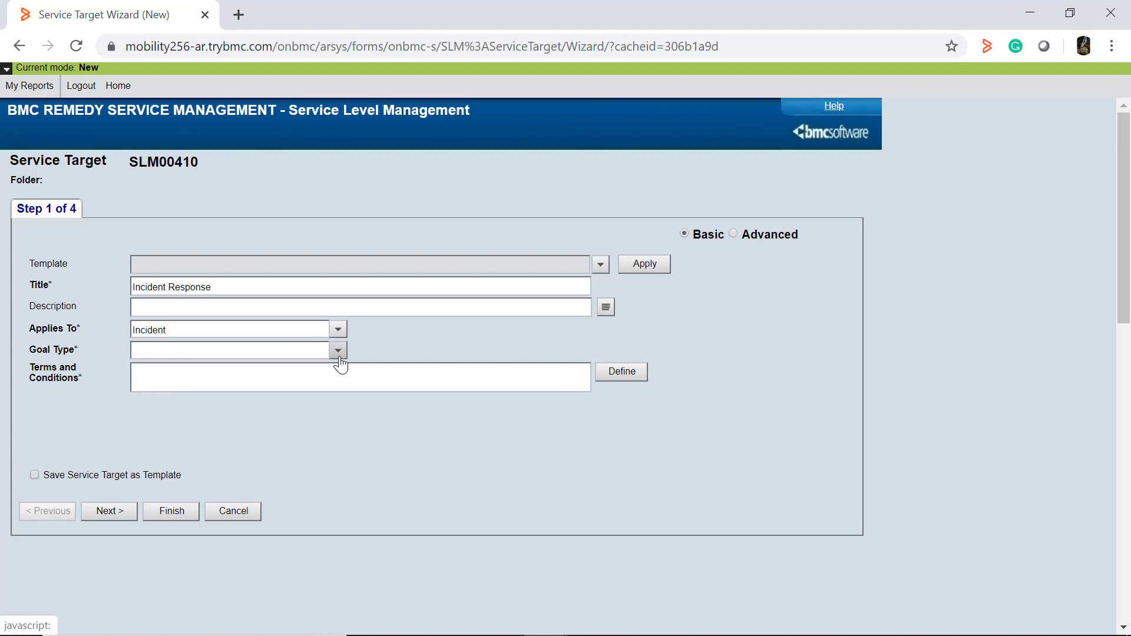
{"action": "left_click", "coordinate": [338, 351]}
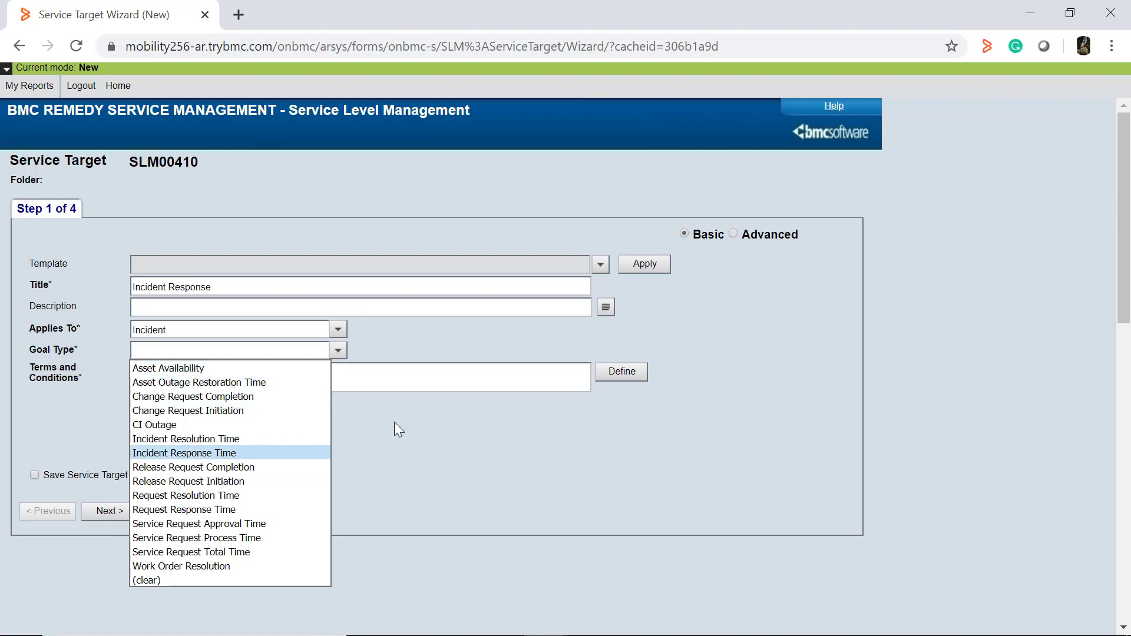
{"action": "key", "text": "Return"}
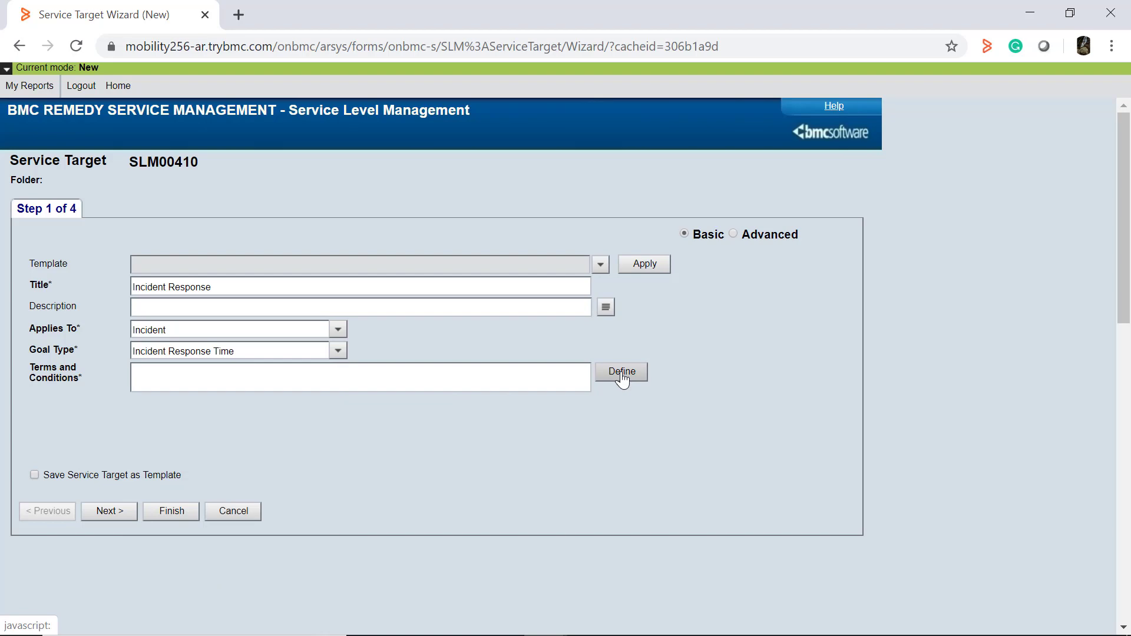
Save terms and conditions of Priority High with Calbro Services as customer and location company.
{"action": "left_click", "coordinate": [623, 377]}
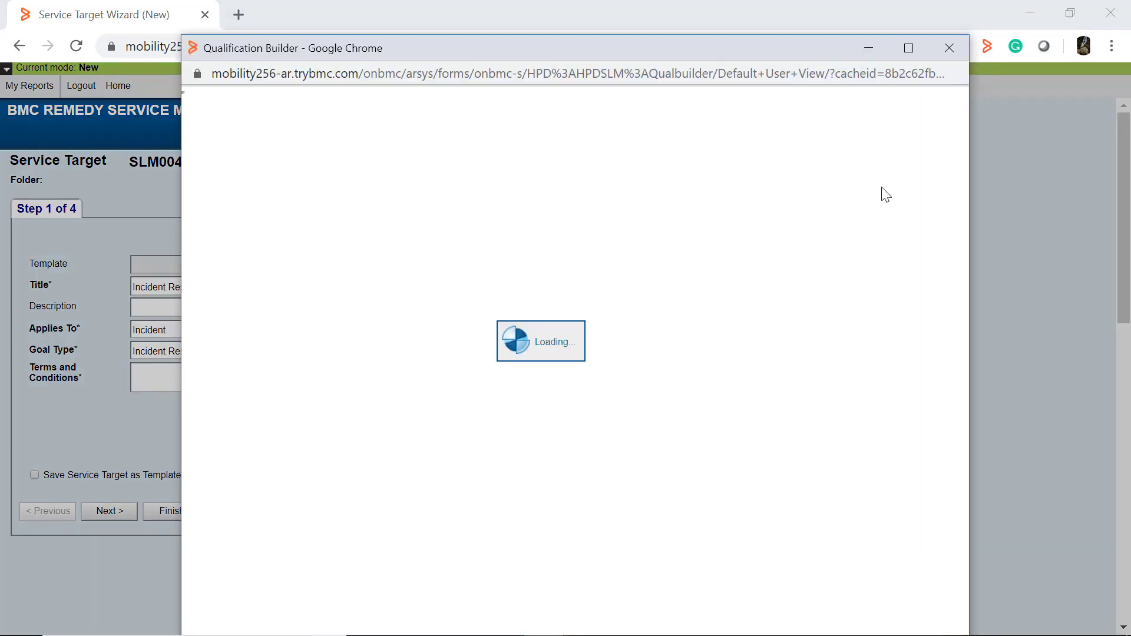
{"action": "left_click", "coordinate": [901, 49]}
{"action": "left_click", "coordinate": [357, 238]}
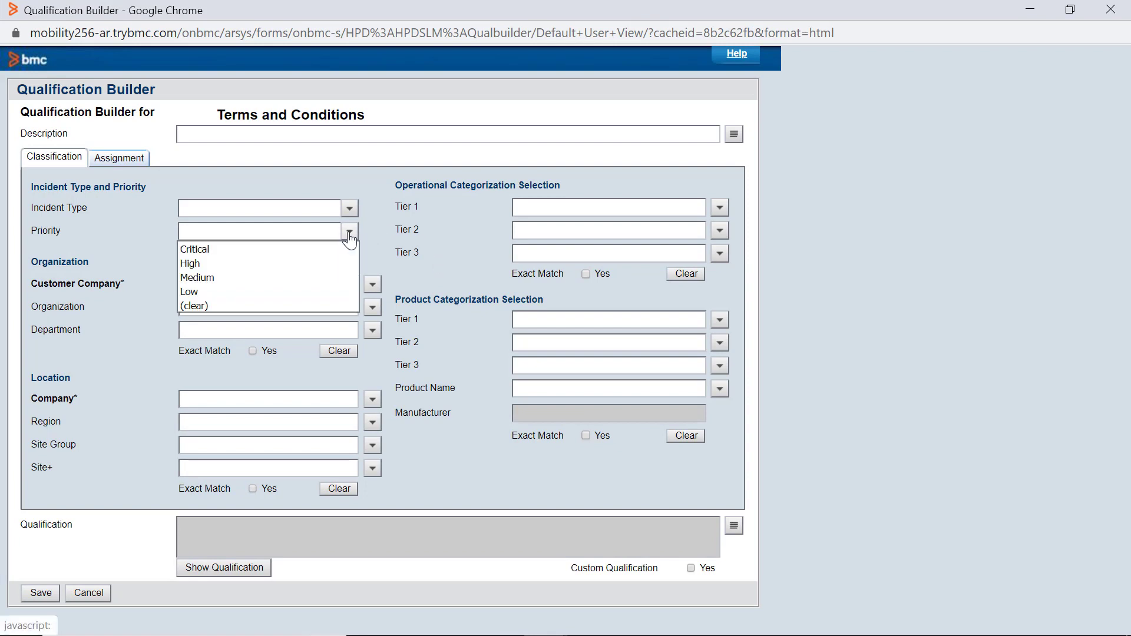
{"action": "left_click", "coordinate": [294, 261]}
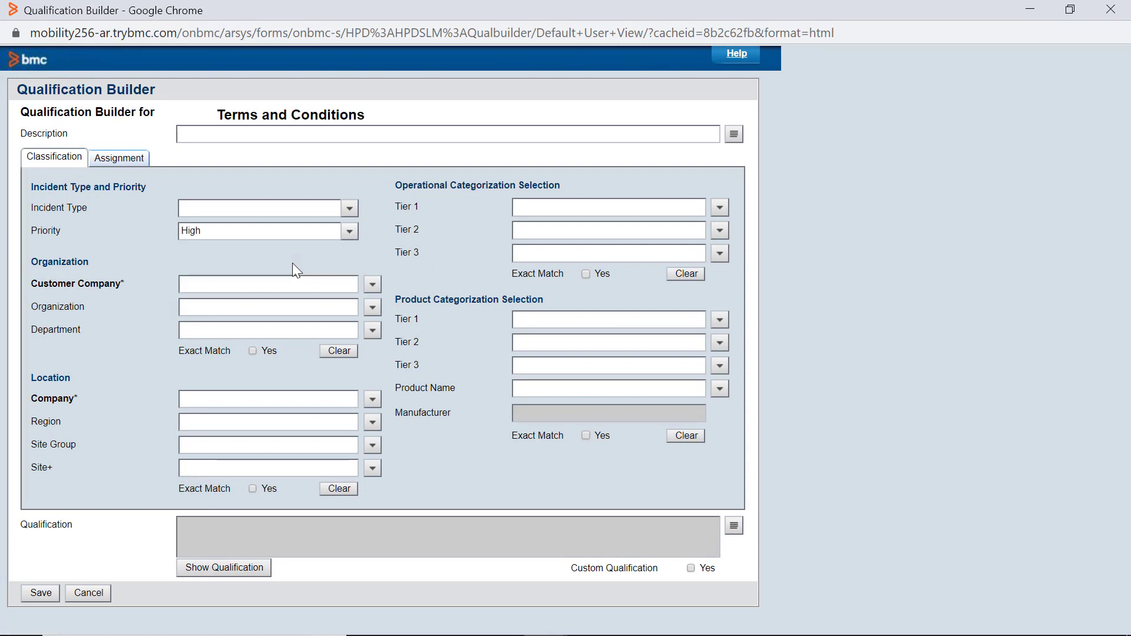
{"action": "left_click", "coordinate": [373, 286]}
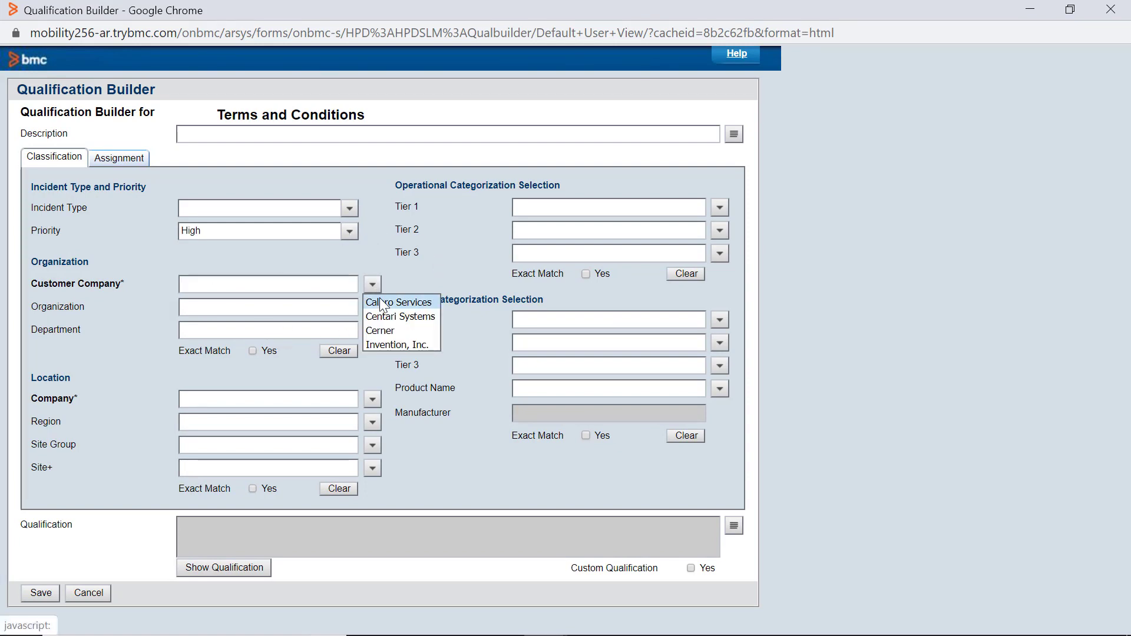
{"action": "left_click", "coordinate": [382, 302]}
{"action": "left_click", "coordinate": [369, 405]}
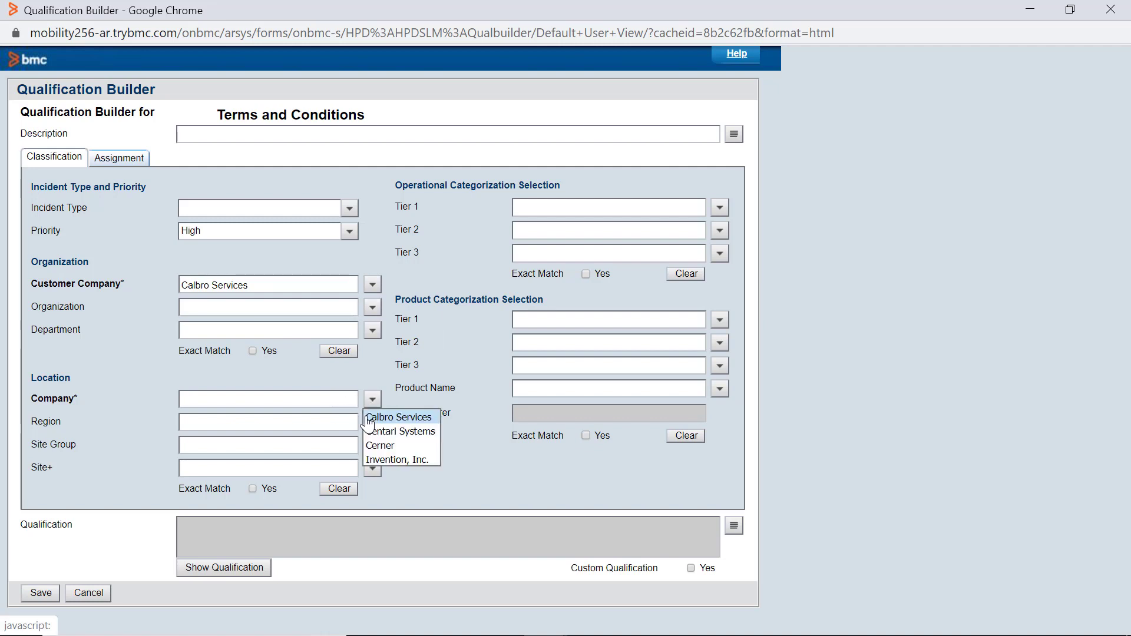
{"action": "left_click", "coordinate": [369, 416]}
{"action": "left_click", "coordinate": [41, 593]}
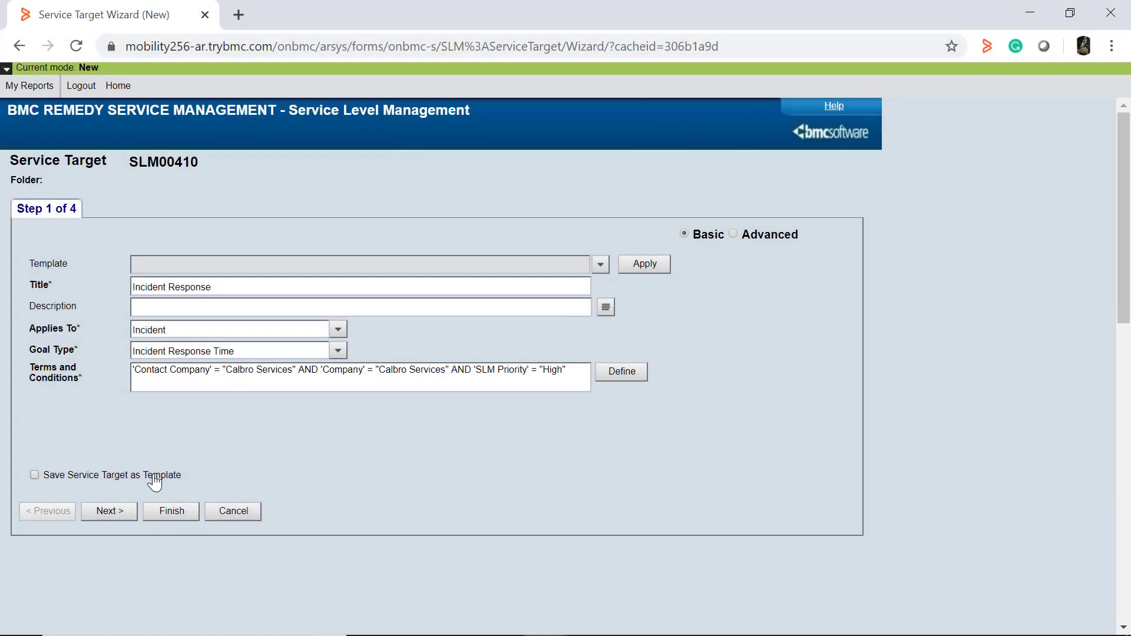
Move past the 1-hour goal step and describe the measurement criteria as 'Incident response'.
{"action": "left_click", "coordinate": [112, 513]}
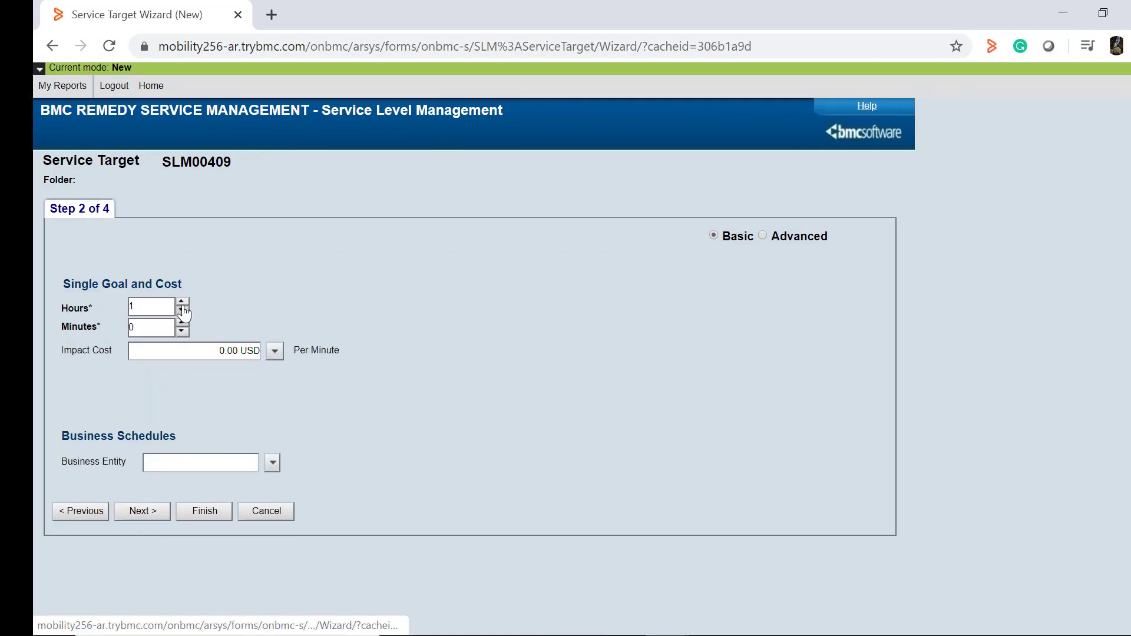
{"action": "left_click", "coordinate": [143, 517]}
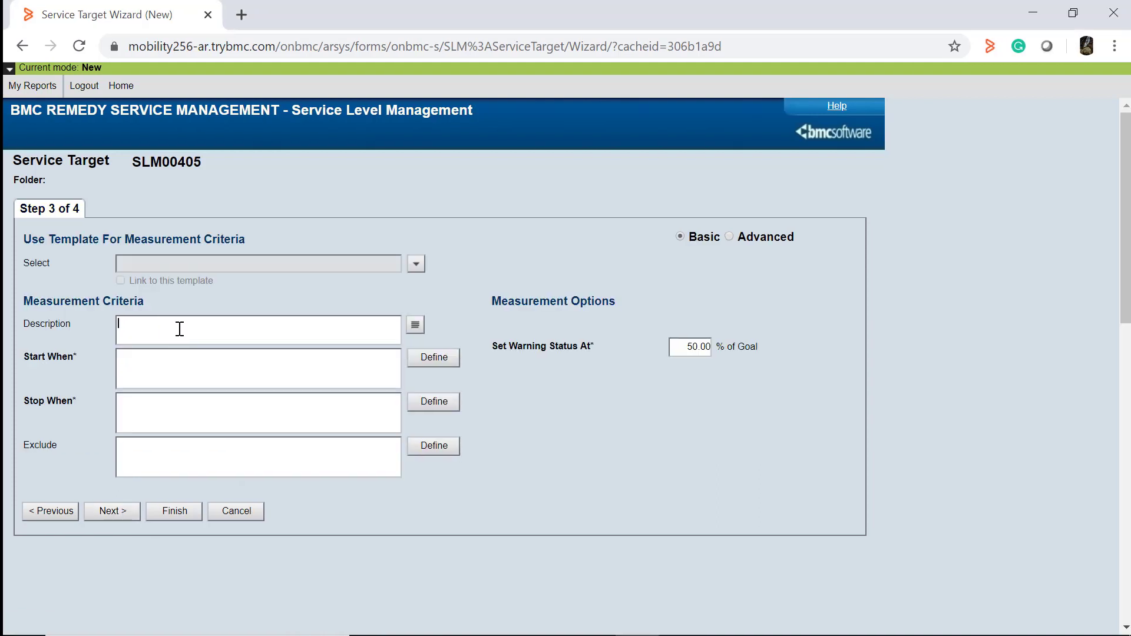
{"action": "type", "text": "Incident response"}
Define the start-measuring condition Status = "Assigned" and advance to Step 4.
{"action": "left_click", "coordinate": [433, 358]}
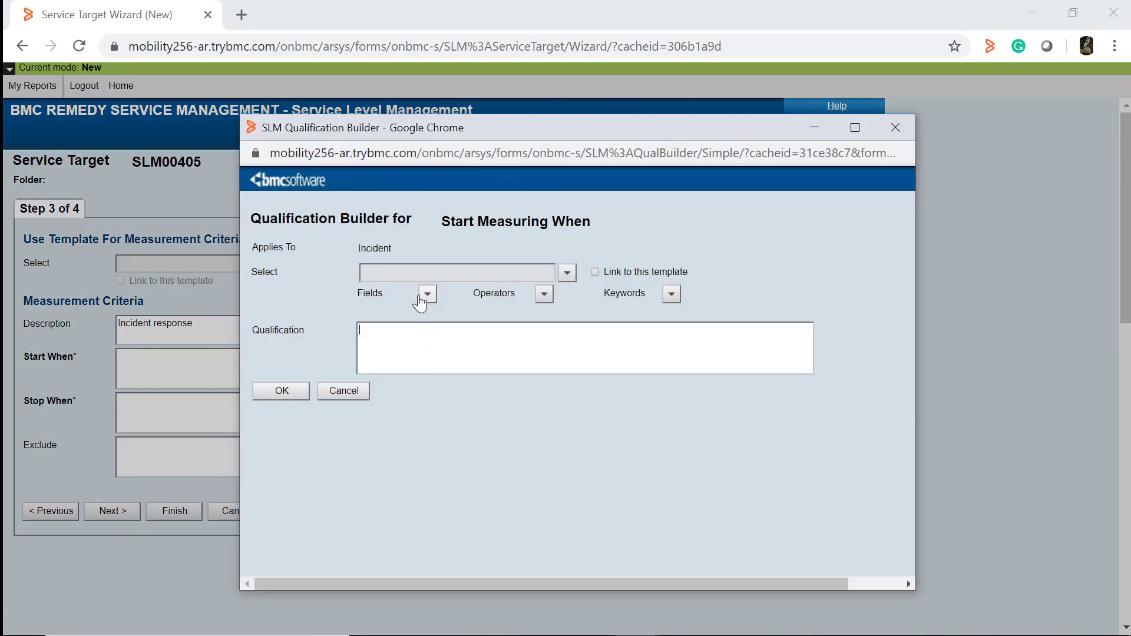
{"action": "left_click", "coordinate": [422, 297]}
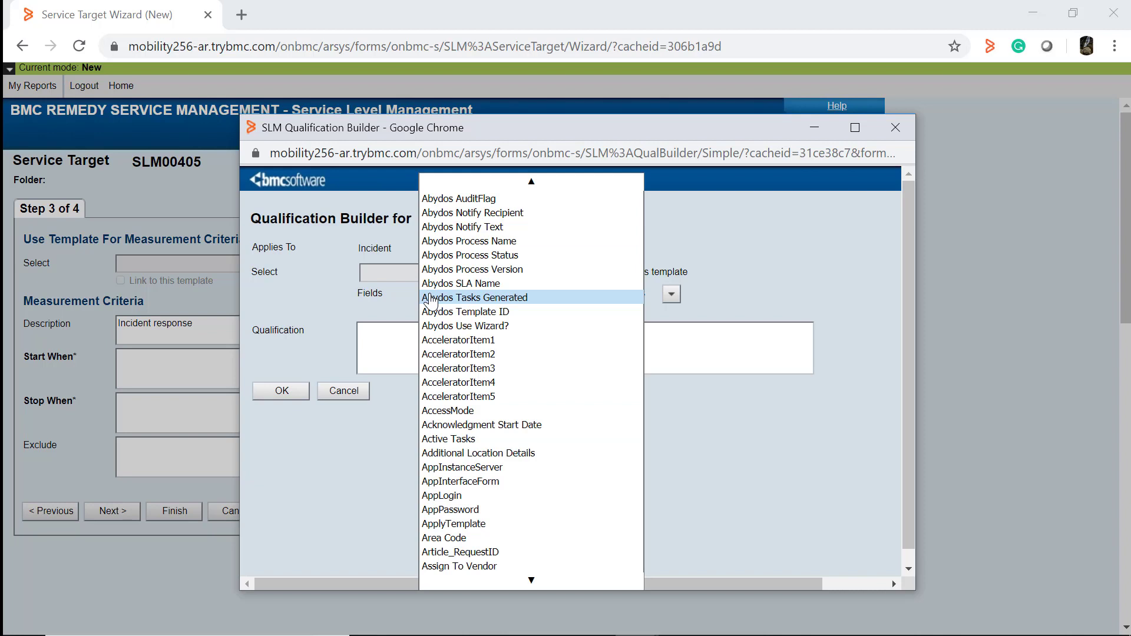
{"action": "scroll", "coordinate": [431, 300], "scroll_direction": "down", "scroll_amount": 20}
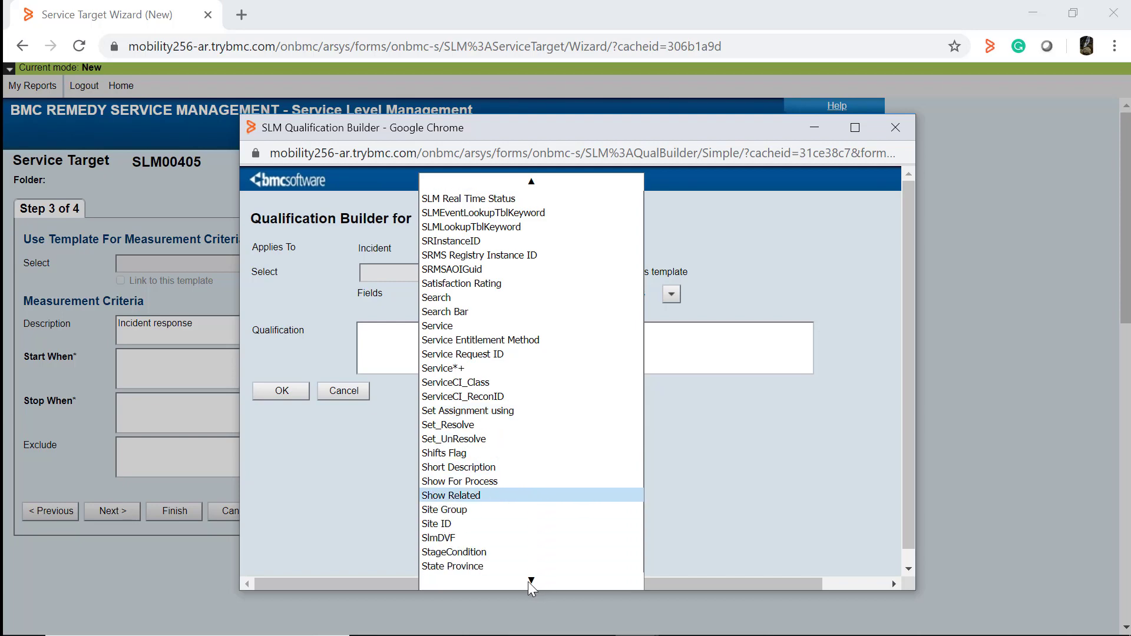
{"action": "left_click", "coordinate": [475, 570]}
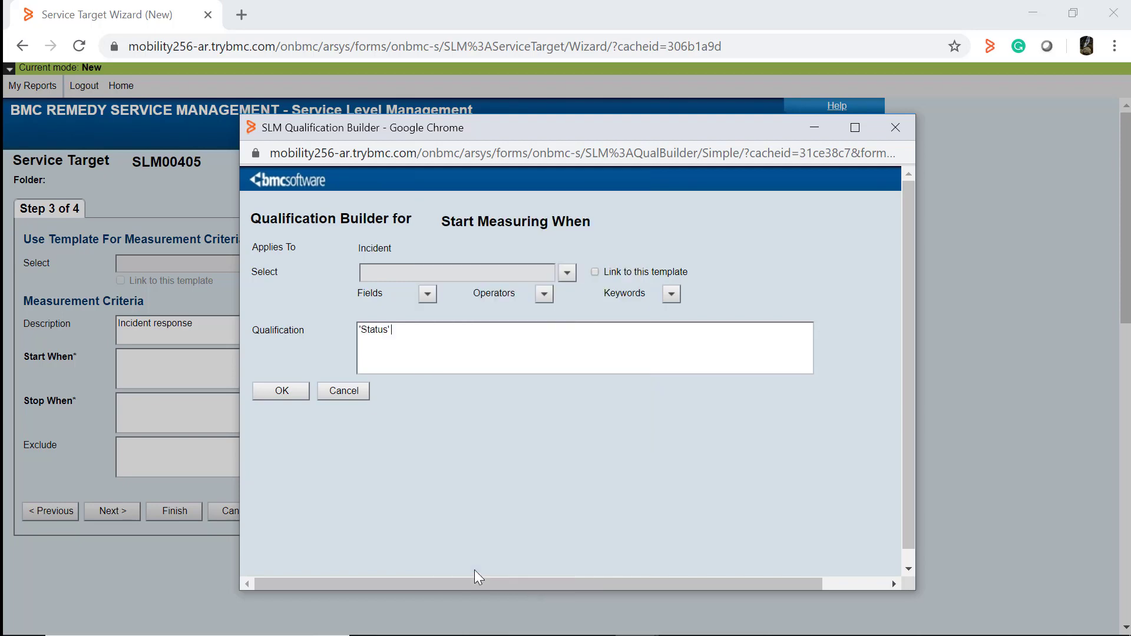
{"action": "left_click", "coordinate": [545, 294]}
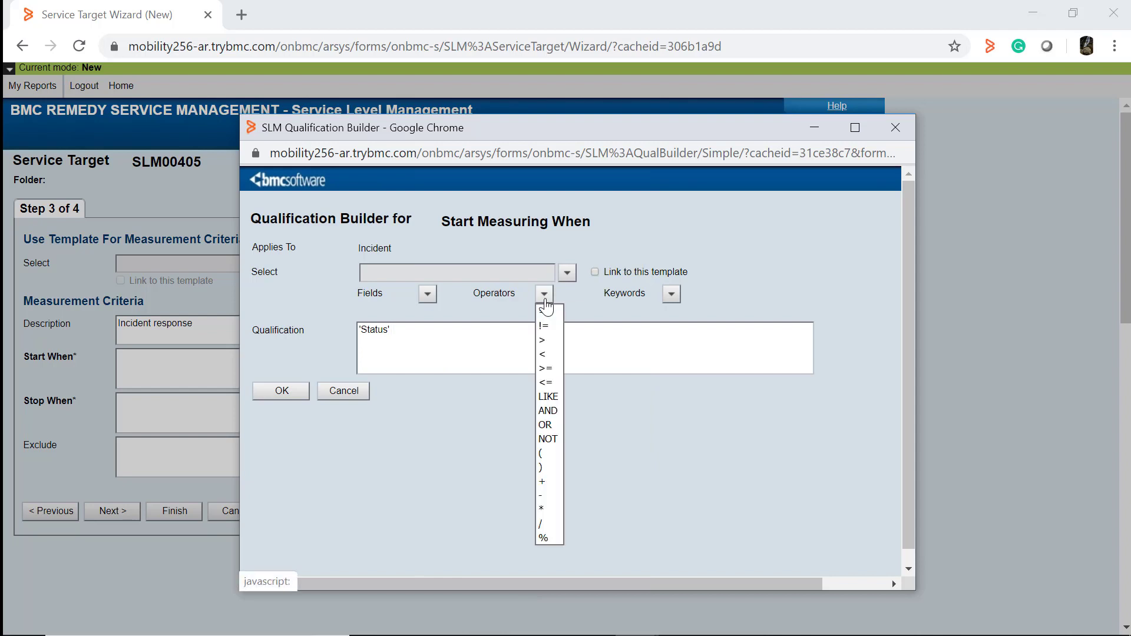
{"action": "left_click", "coordinate": [540, 309]}
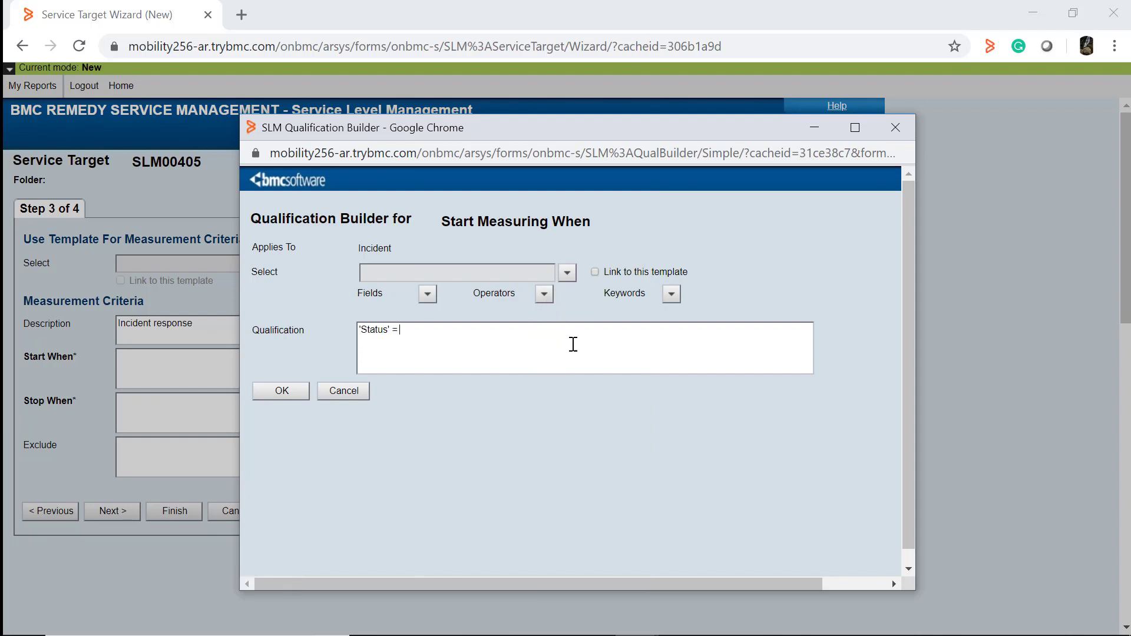
{"action": "type", "text": "\"Assigned"}
{"action": "left_click", "coordinate": [282, 392]}
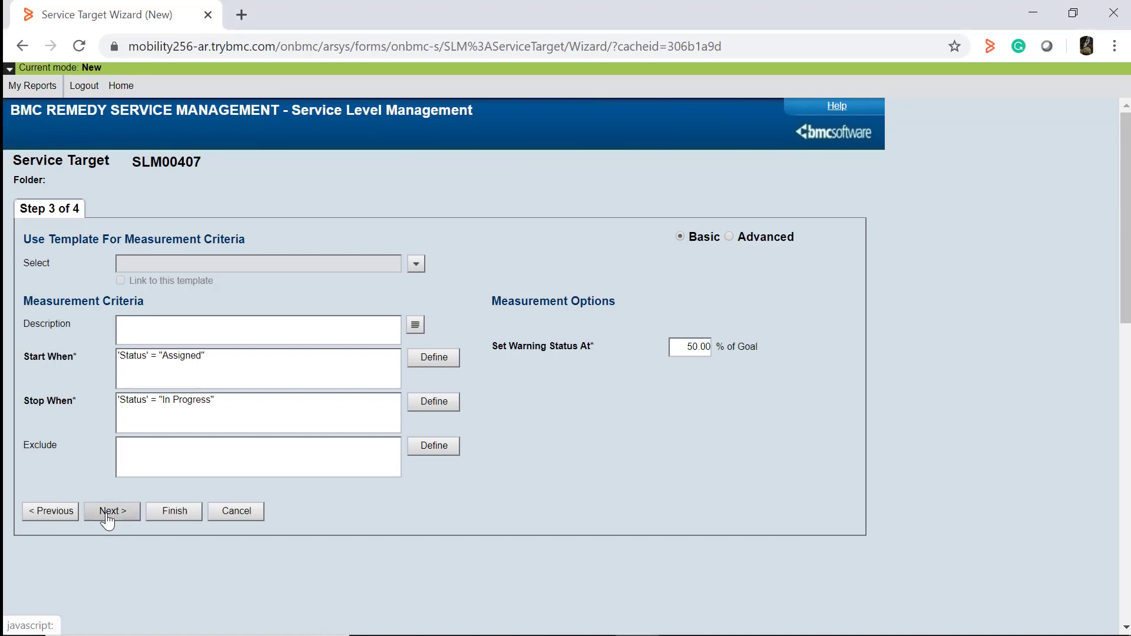
{"action": "left_click", "coordinate": [107, 517]}
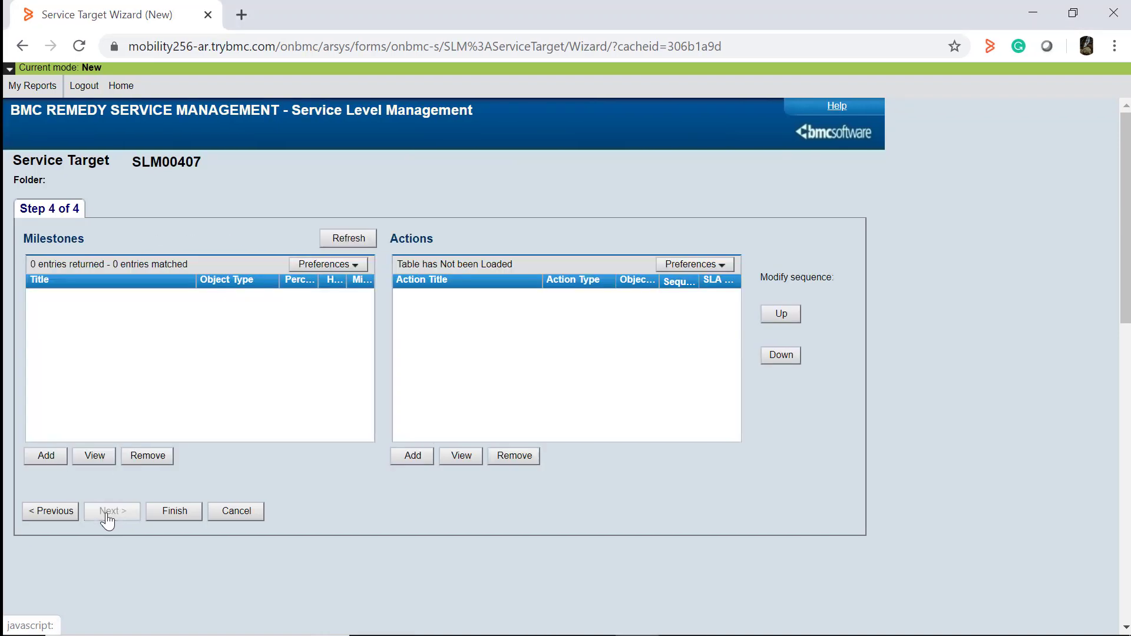
Add the Incident 50% Milestone template to the service target.
{"action": "left_click", "coordinate": [47, 459]}
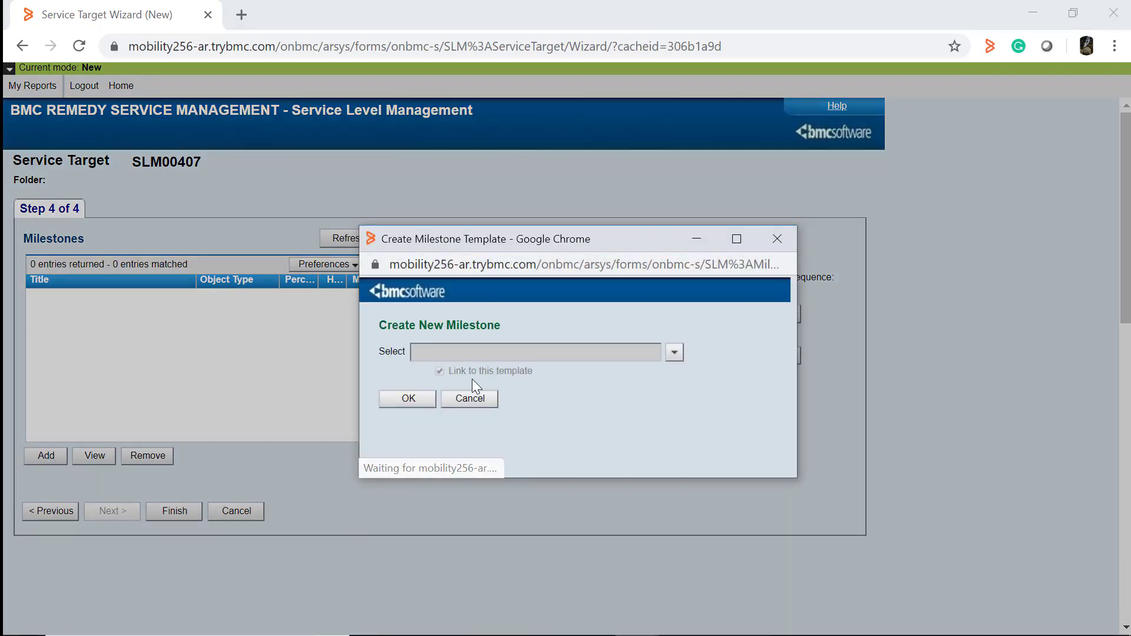
{"action": "left_click", "coordinate": [676, 354]}
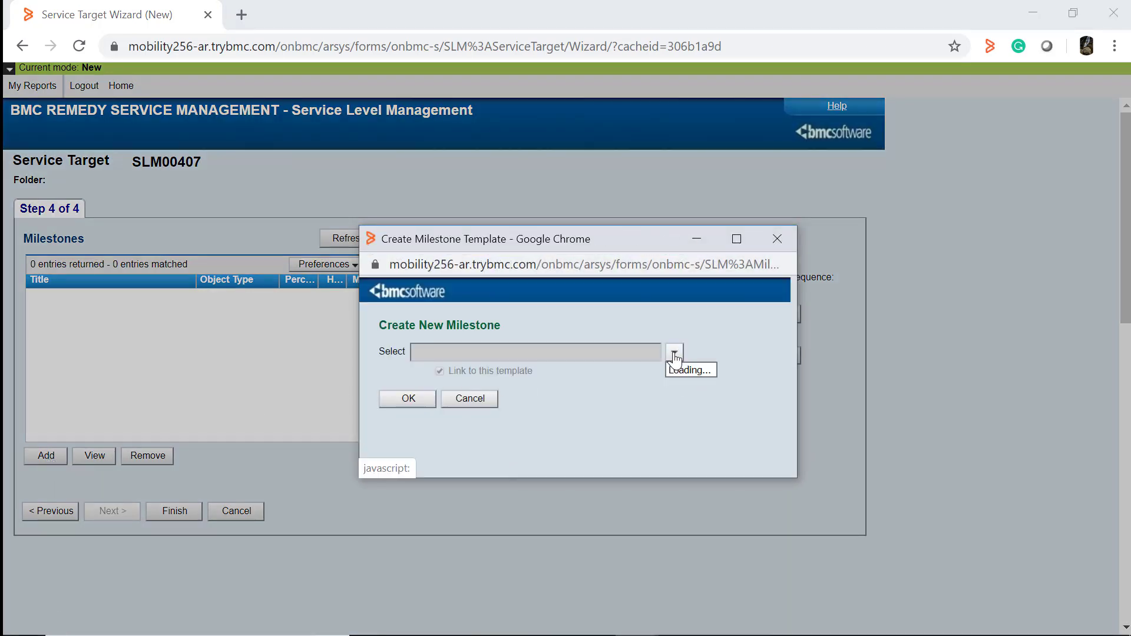
{"action": "mouse_move", "coordinate": [676, 381]}
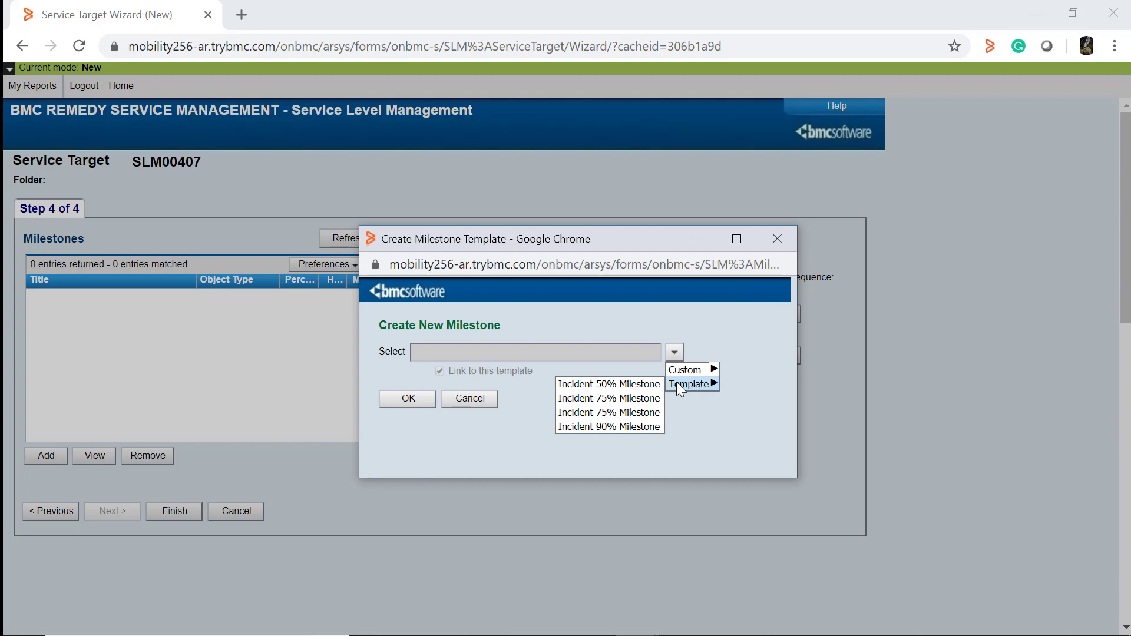
{"action": "left_click", "coordinate": [629, 390]}
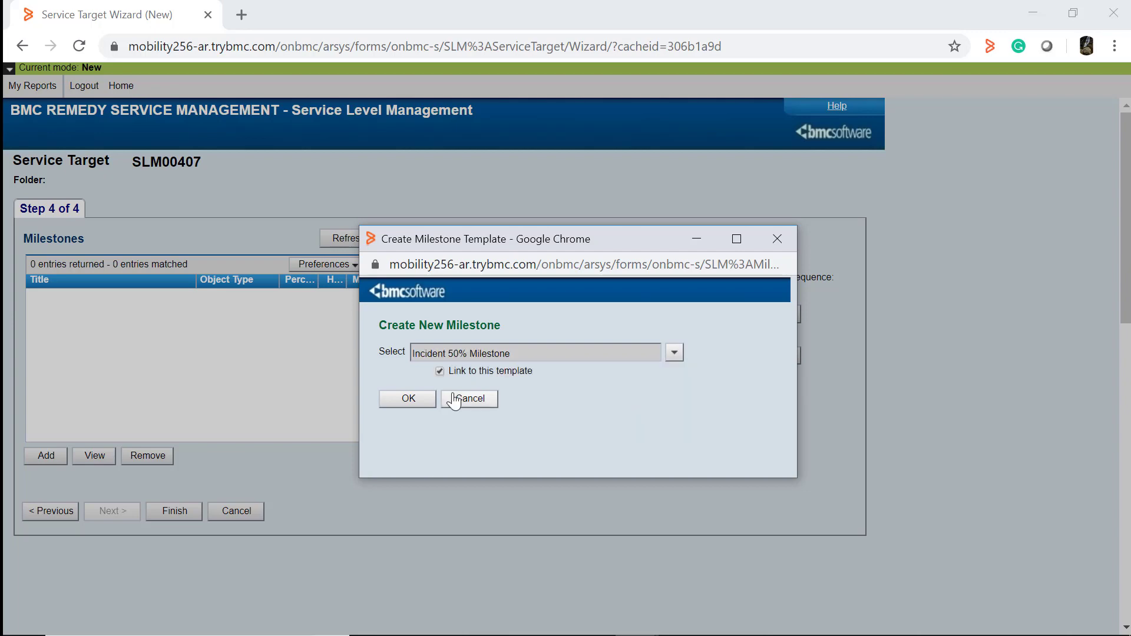
{"action": "left_click", "coordinate": [410, 398]}
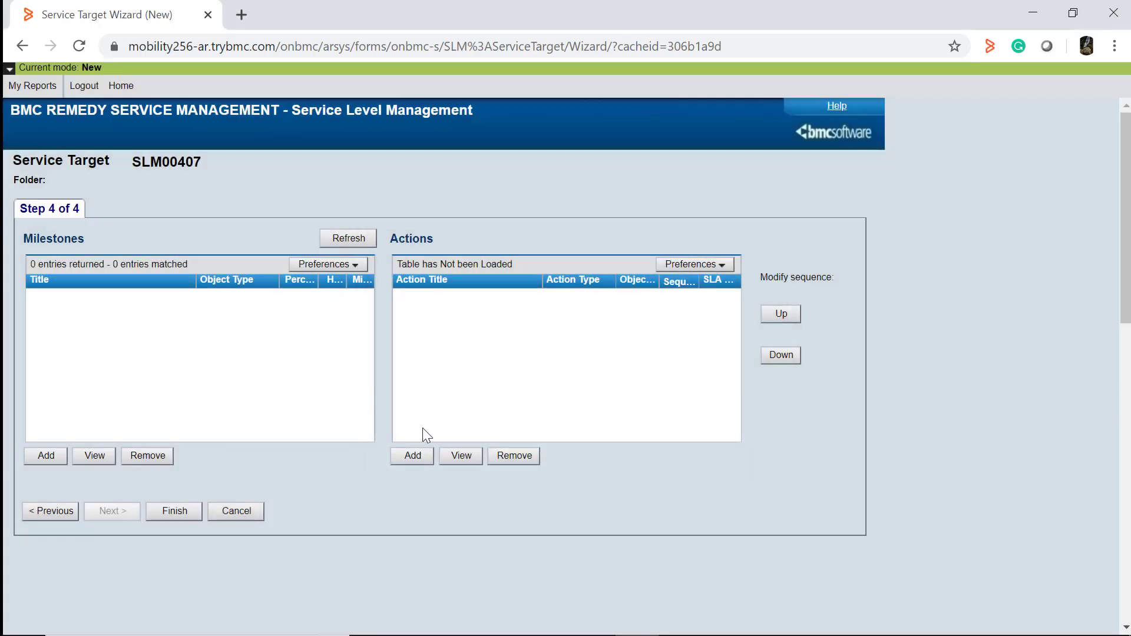
Add the 'Critical incident resolution at 50% of goal' action template to the milestone.
{"action": "left_click", "coordinate": [411, 456]}
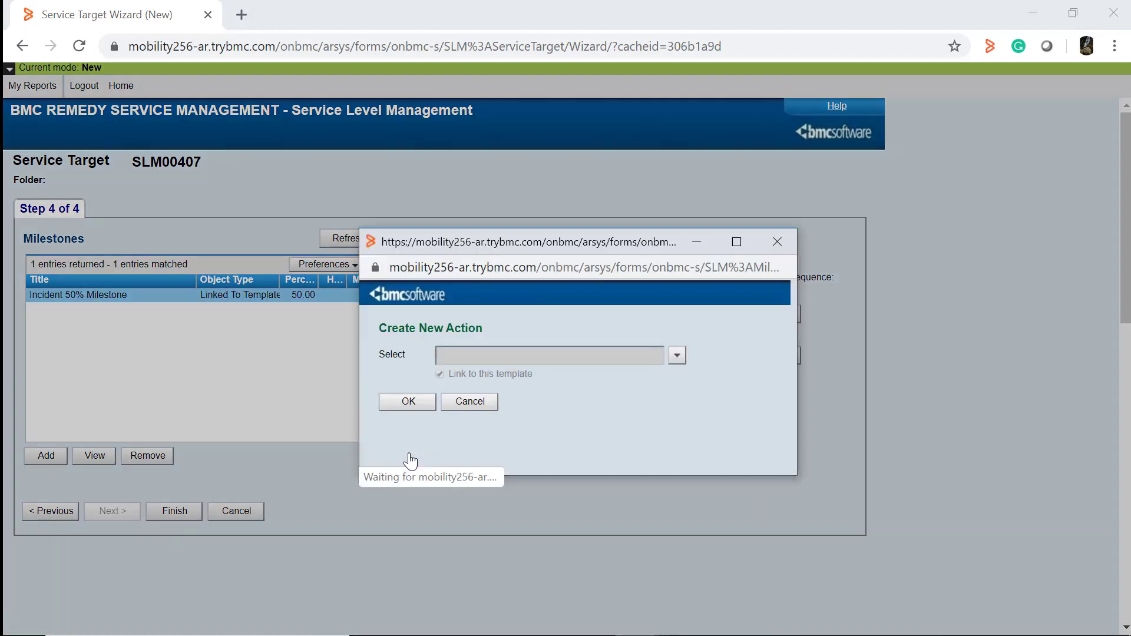
{"action": "left_click", "coordinate": [677, 355]}
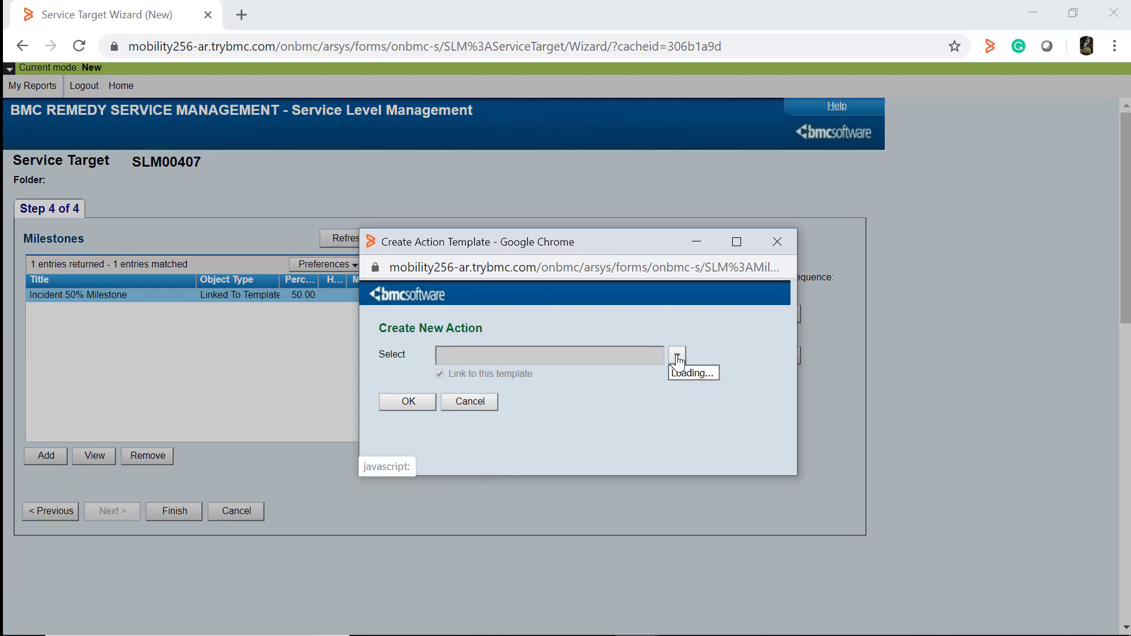
{"action": "mouse_move", "coordinate": [688, 389]}
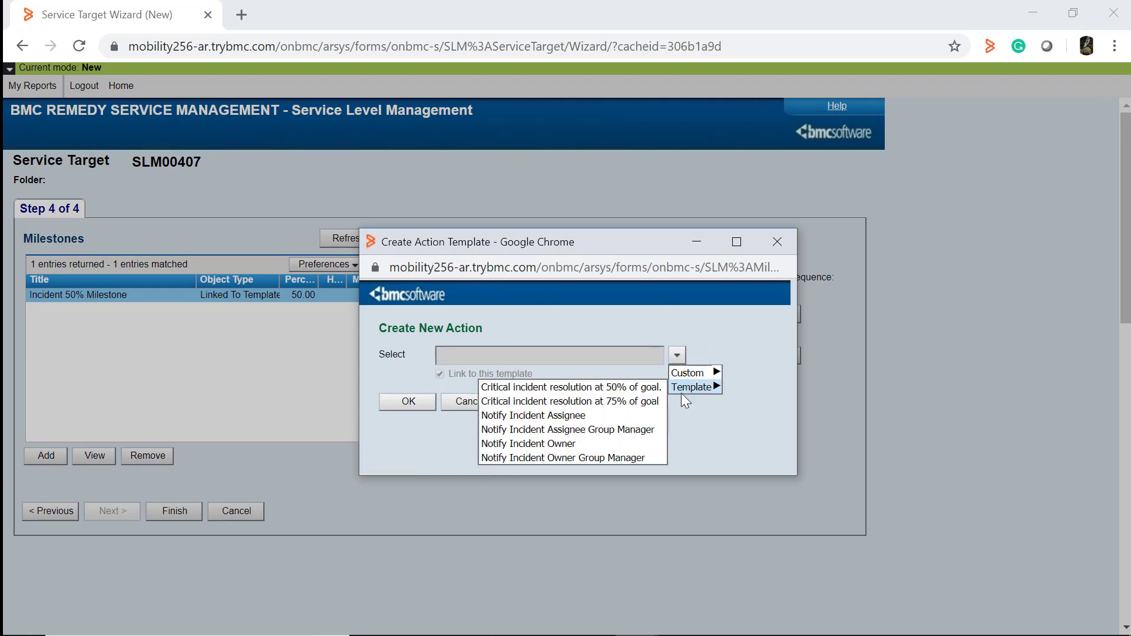
{"action": "left_click", "coordinate": [642, 393]}
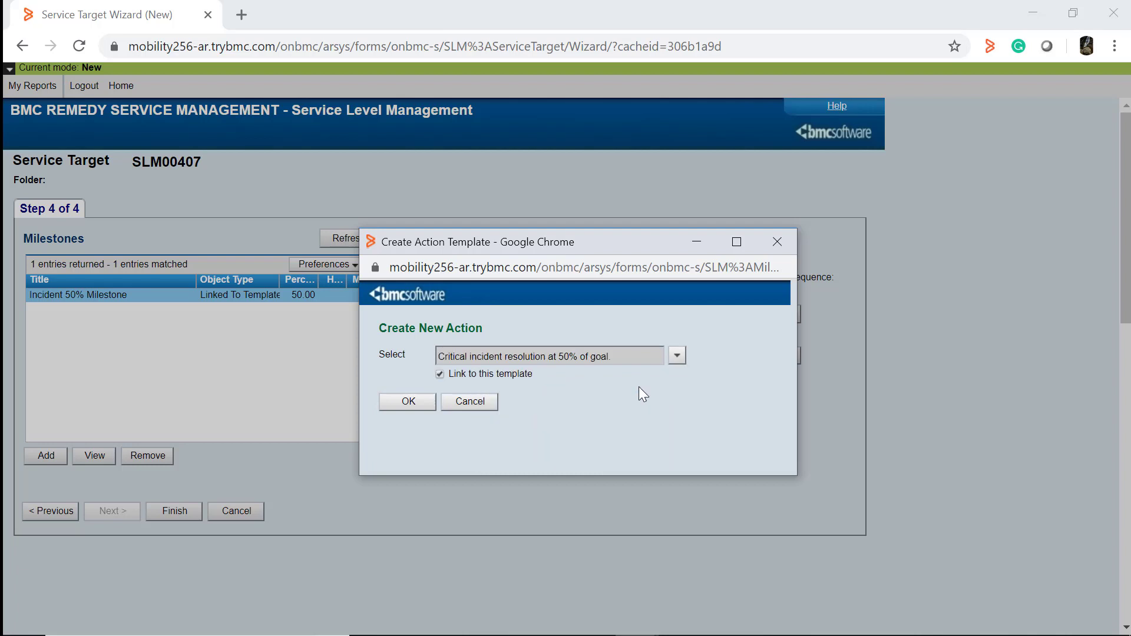
{"action": "left_click", "coordinate": [410, 405]}
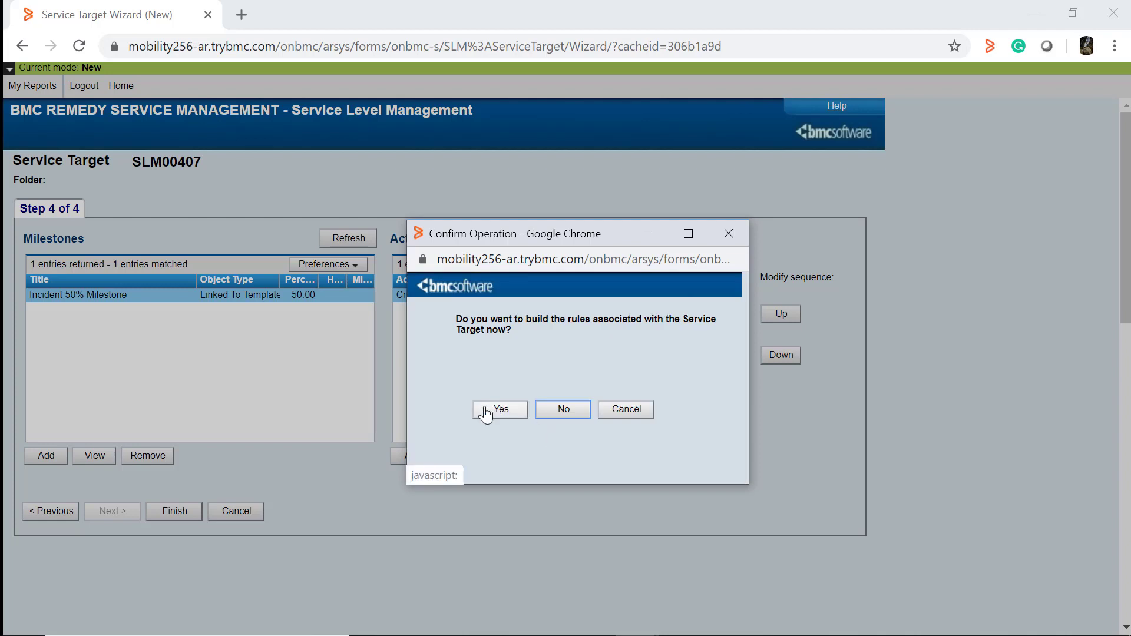
Confirm building the rules now, then scroll through the Service Targets list.
{"action": "left_click", "coordinate": [486, 411]}
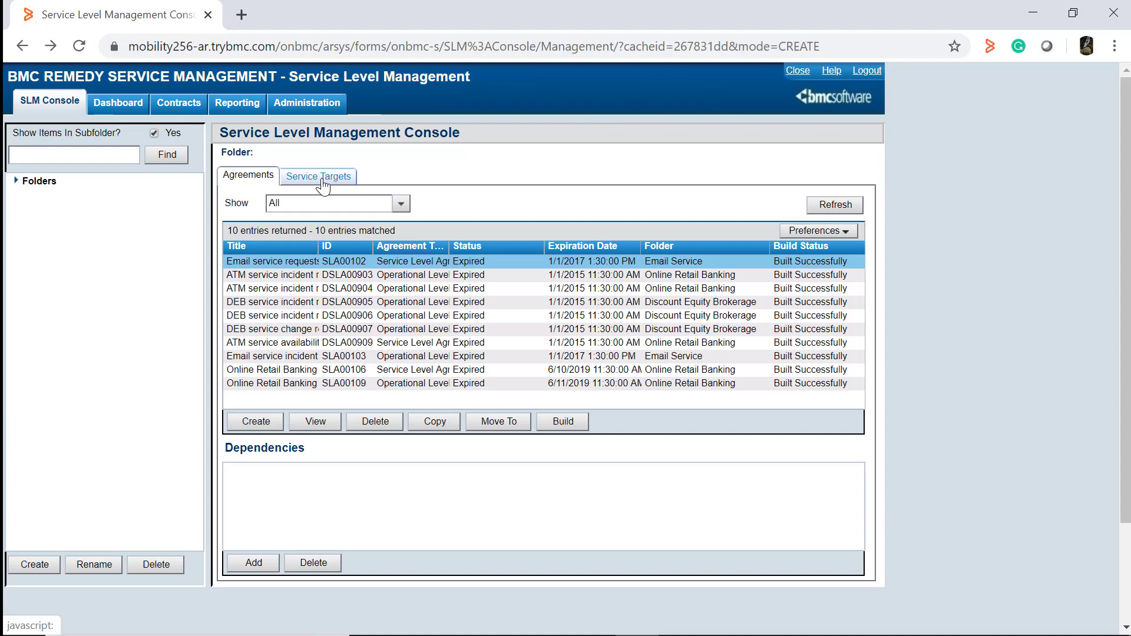
{"action": "left_click", "coordinate": [322, 178]}
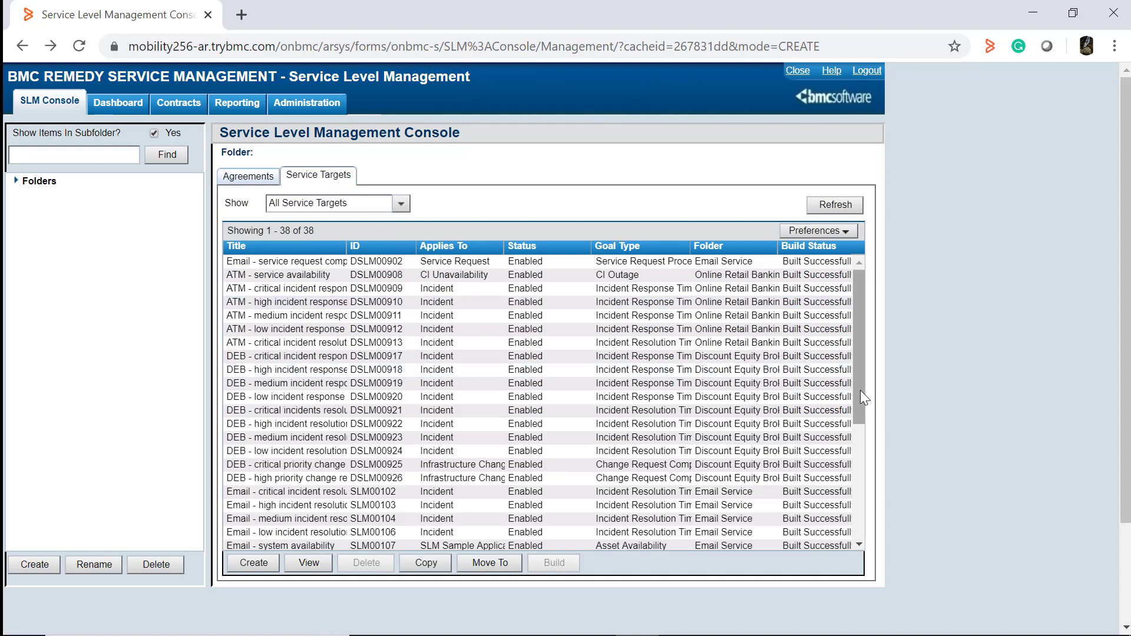
{"action": "left_click_drag", "start_coordinate": [855, 376], "coordinate": [864, 508]}
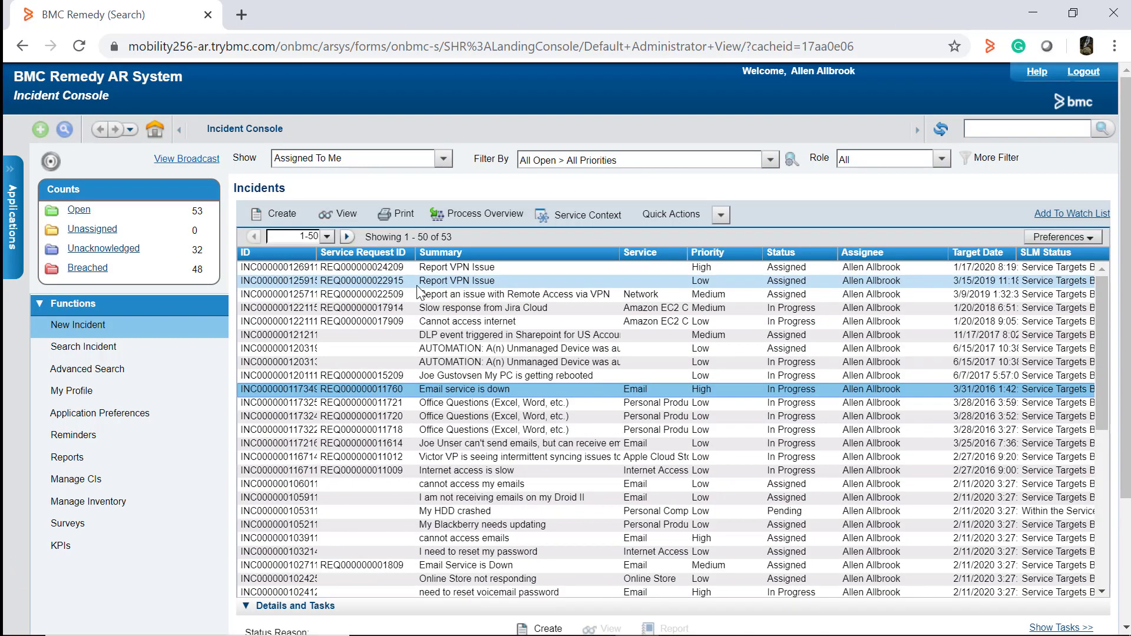
Open Report VPN Issue, set Impact 2-Significant/Large and Urgency 2-High, and save.
{"action": "left_click", "coordinate": [417, 285]}
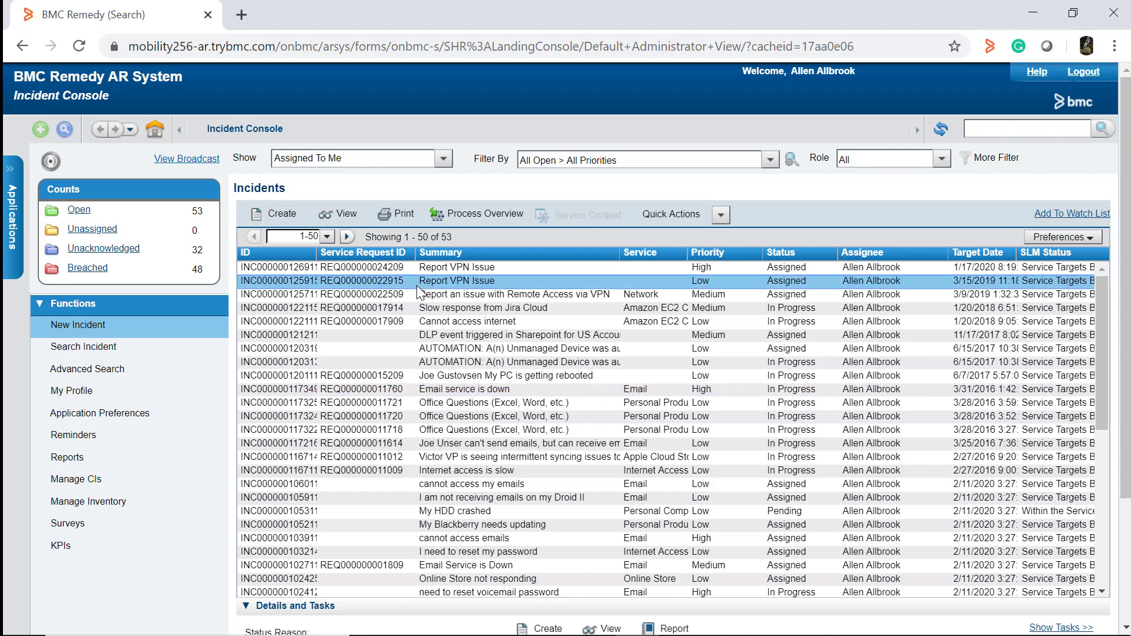
{"action": "double_click", "coordinate": [419, 288]}
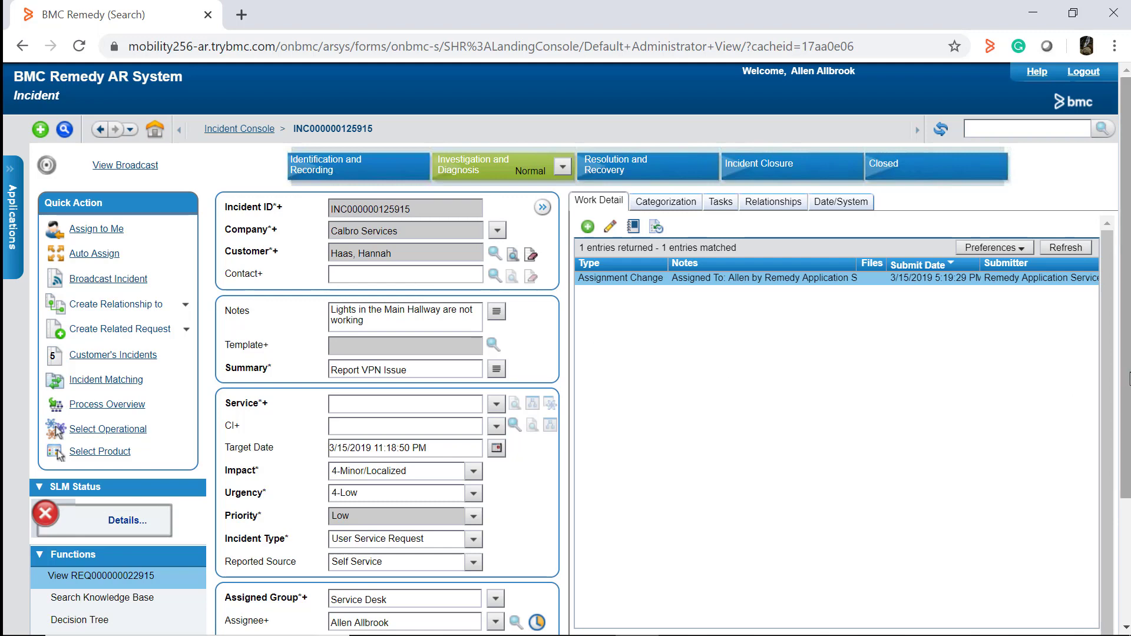
{"action": "left_click_drag", "start_coordinate": [1129, 379], "coordinate": [1129, 504]}
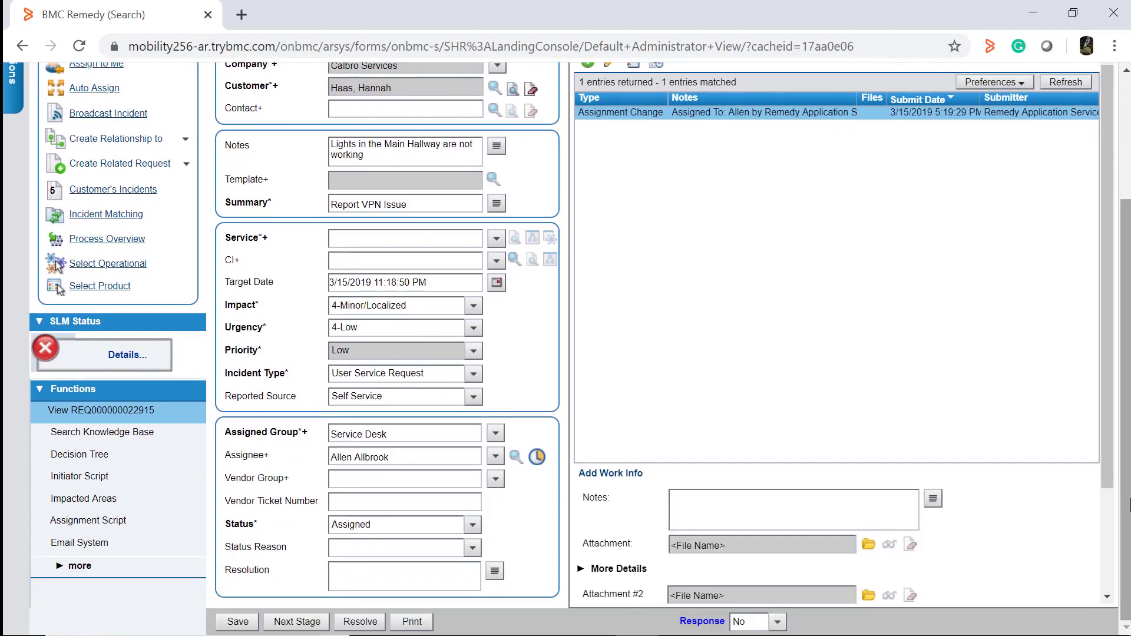
{"action": "left_click", "coordinate": [473, 306]}
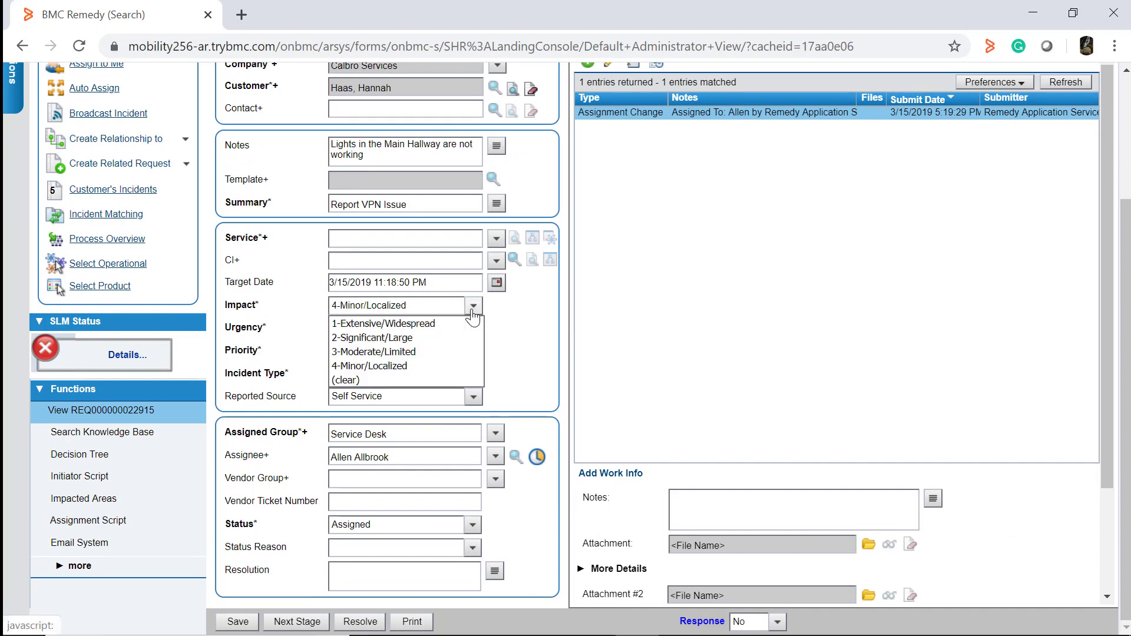
{"action": "left_click", "coordinate": [443, 334]}
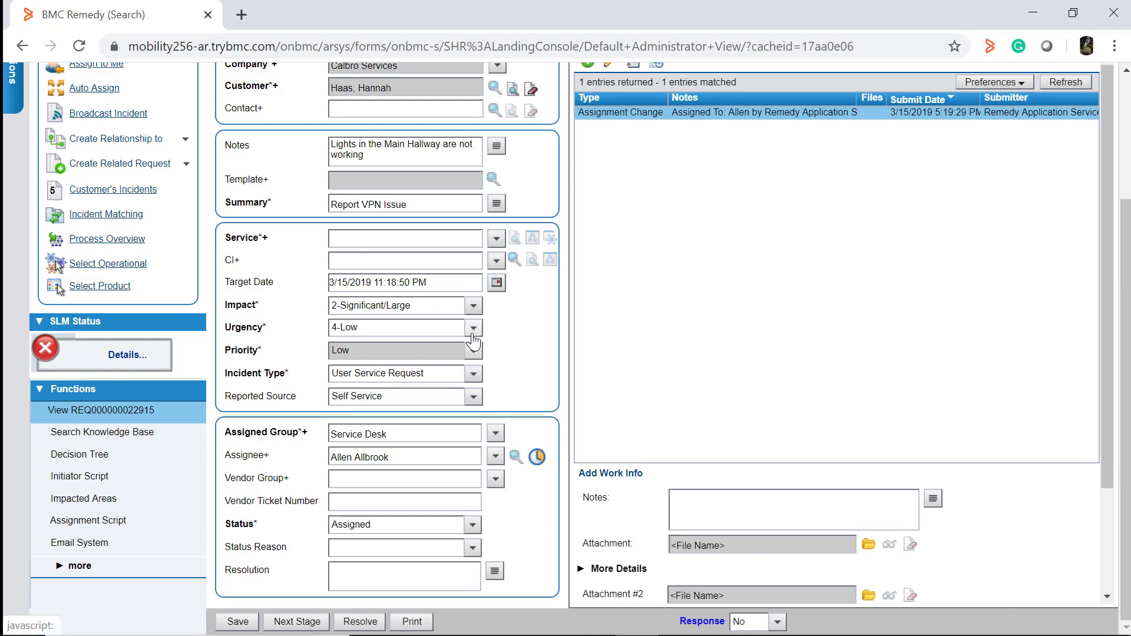
{"action": "left_click", "coordinate": [472, 331]}
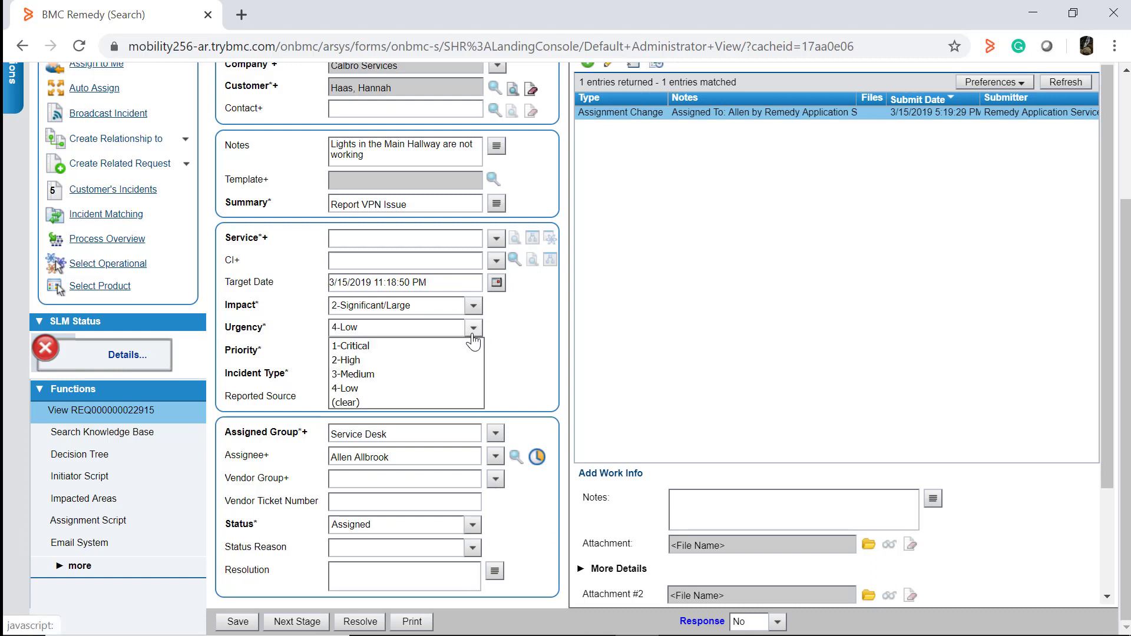
{"action": "left_click", "coordinate": [448, 360]}
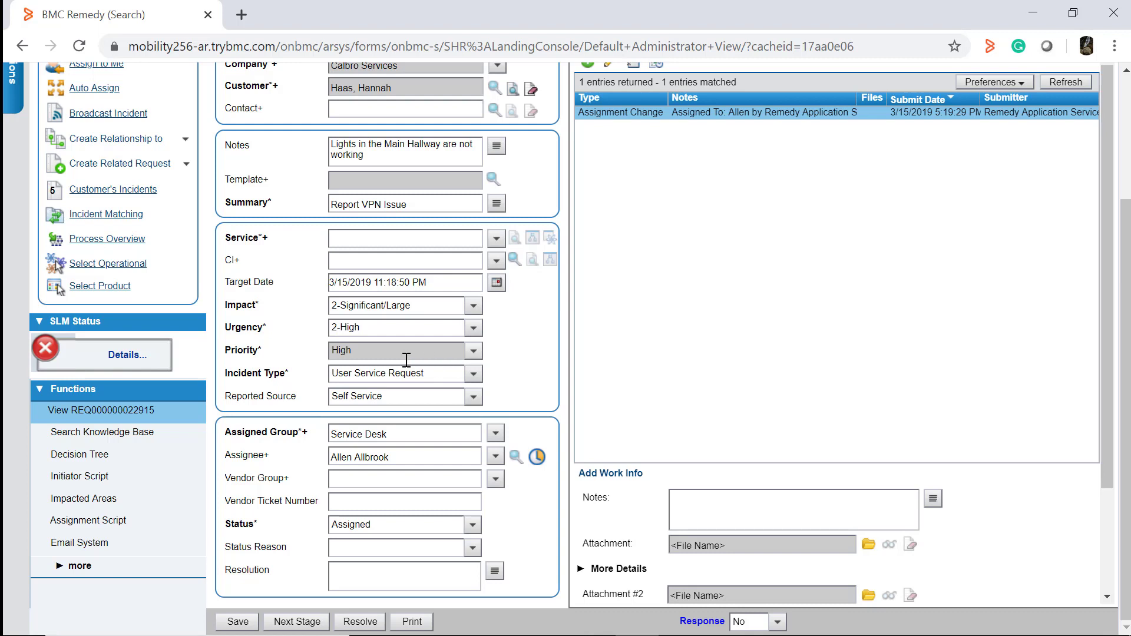
{"action": "left_click", "coordinate": [239, 623]}
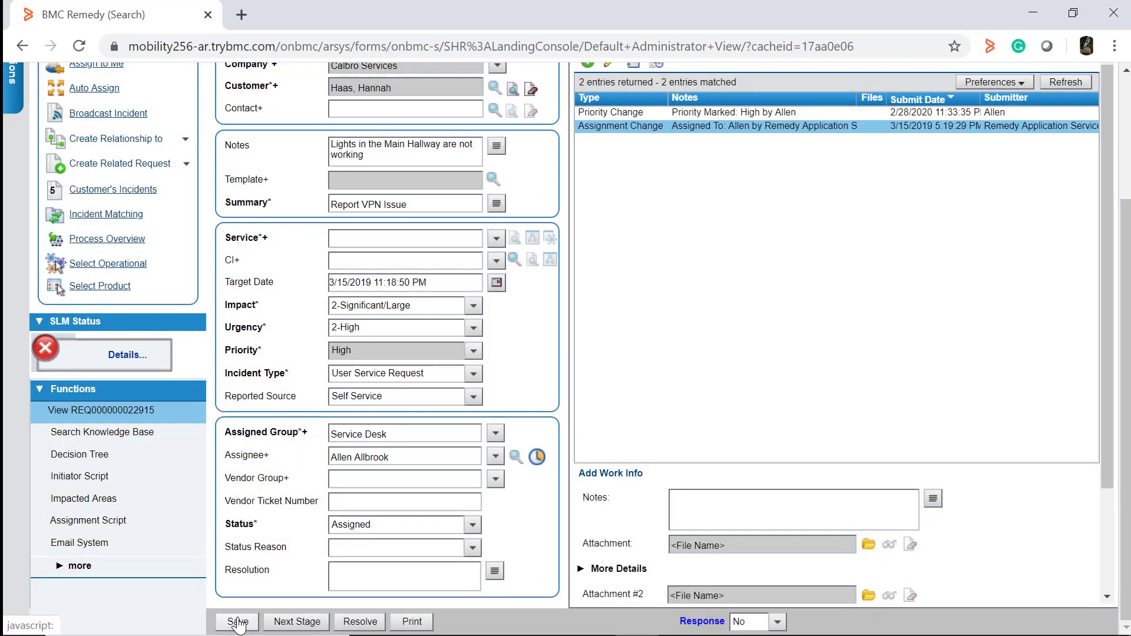
Open the SLM status details and select the in-process Incident Response target.
{"action": "left_click", "coordinate": [101, 365]}
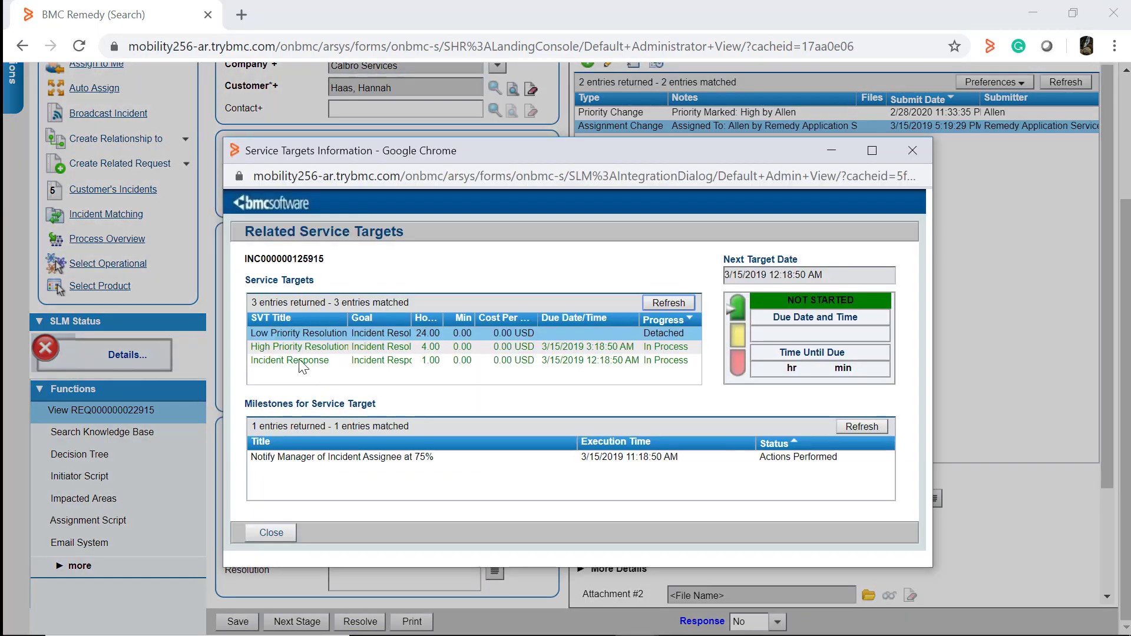
{"action": "left_click", "coordinate": [292, 358]}
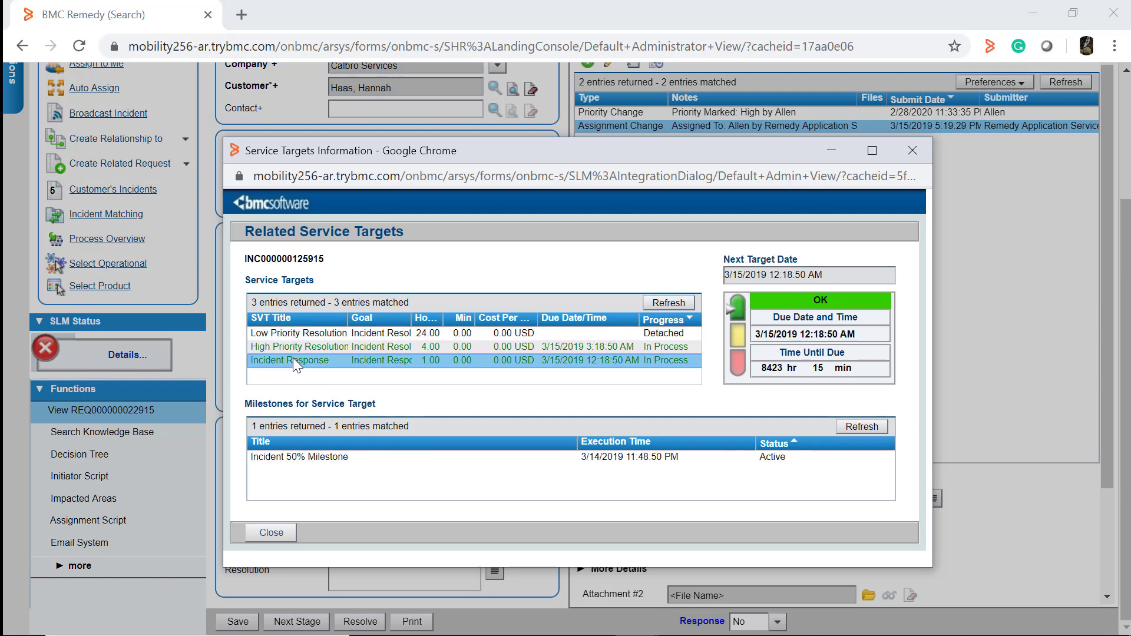